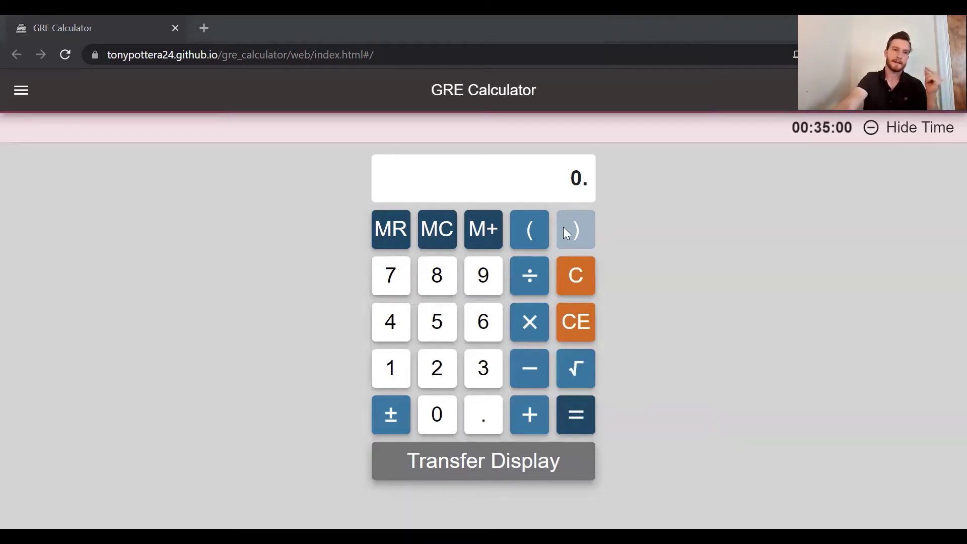
# Enter the number 86,600,000
pyautogui.click(442, 276)
pyautogui.doubleClick(487, 327)
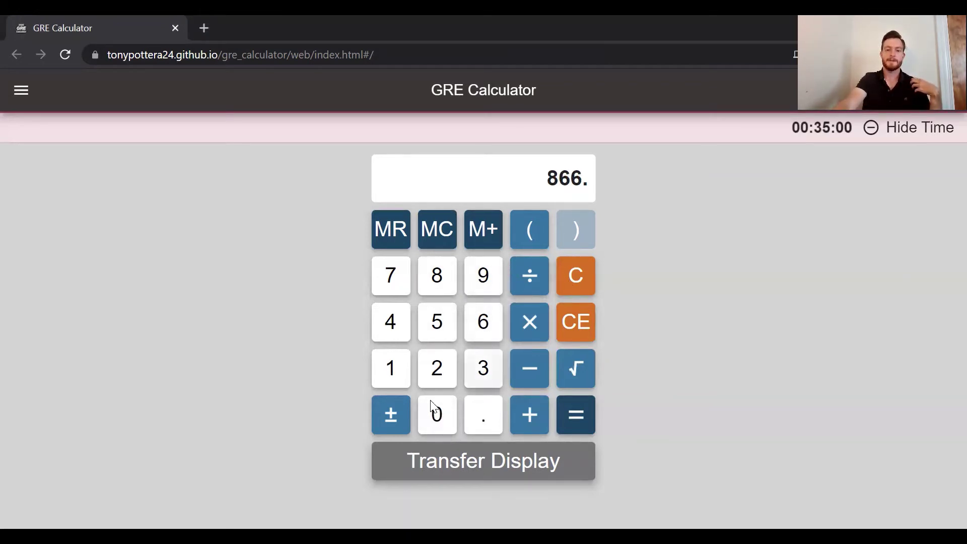
pyautogui.click(440, 415)
pyautogui.click(441, 412)
pyautogui.doubleClick(441, 412)
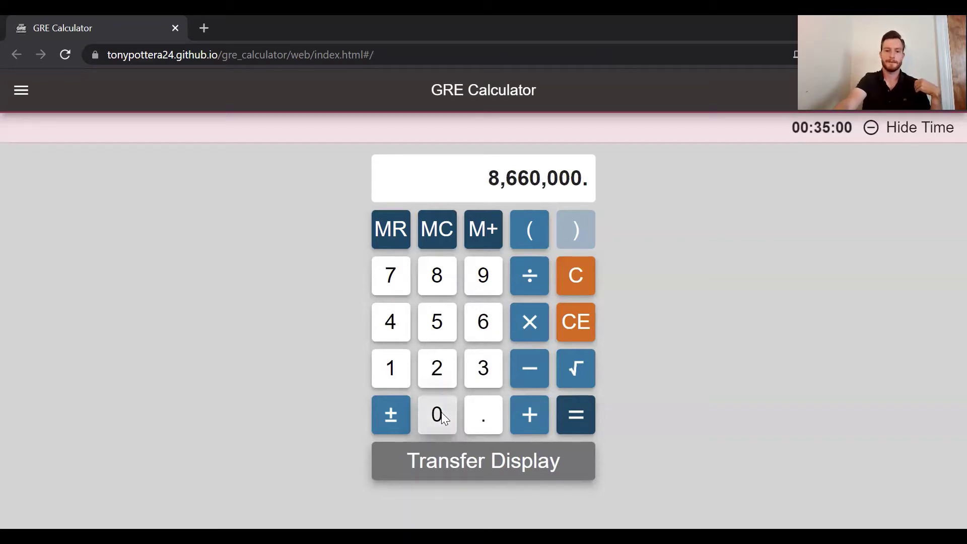
pyautogui.click(441, 415)
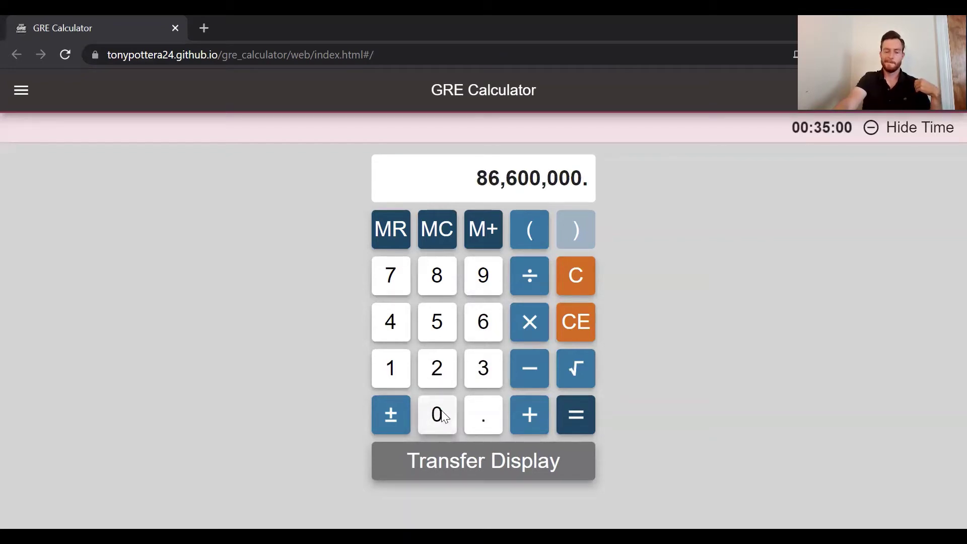
# Multiply it by 1,200, which overflows and shows ERROR
pyautogui.click(534, 322)
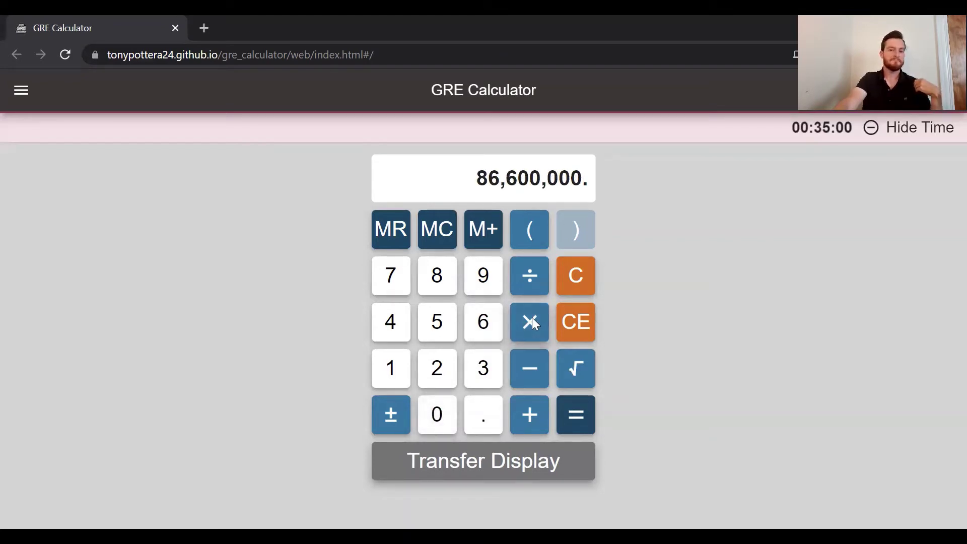
pyautogui.click(402, 372)
pyautogui.click(435, 370)
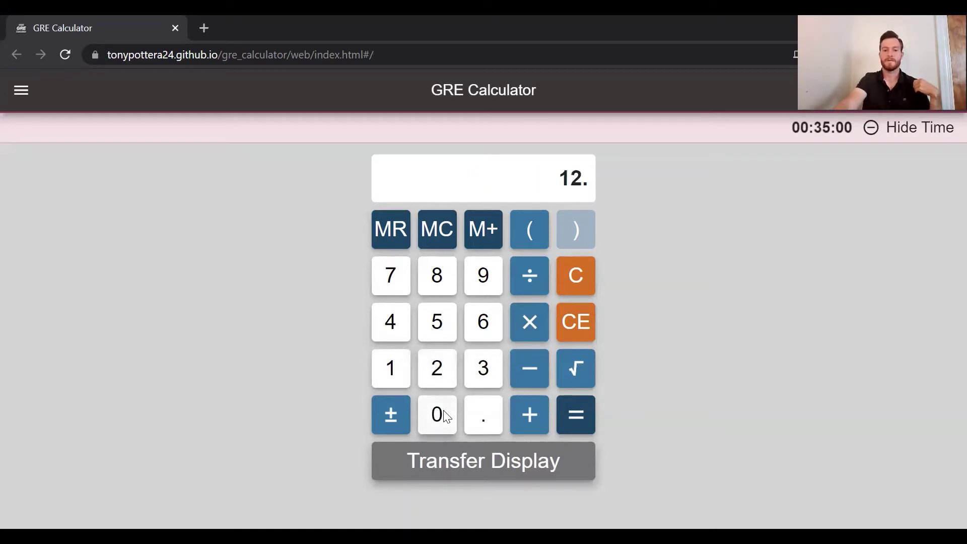
pyautogui.click(445, 416)
pyautogui.click(445, 416)
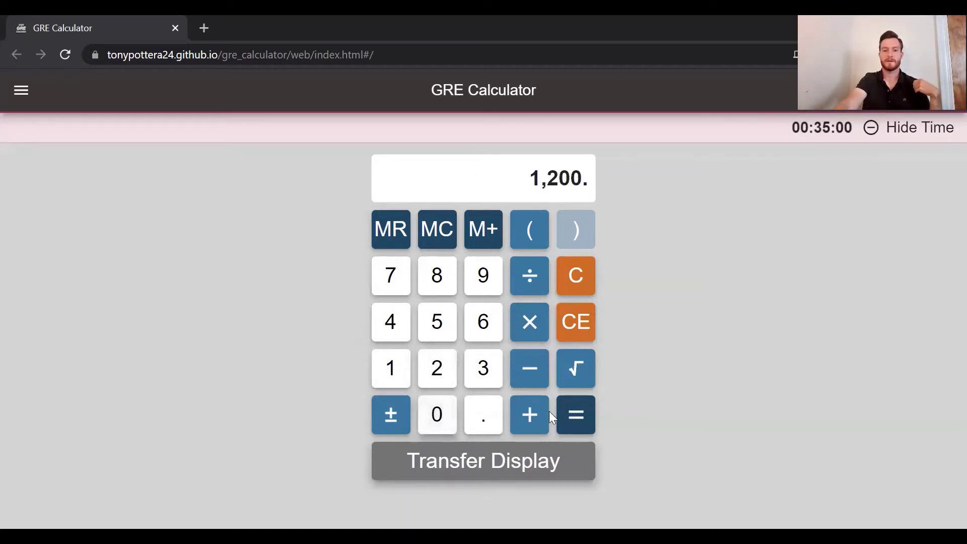
pyautogui.click(582, 412)
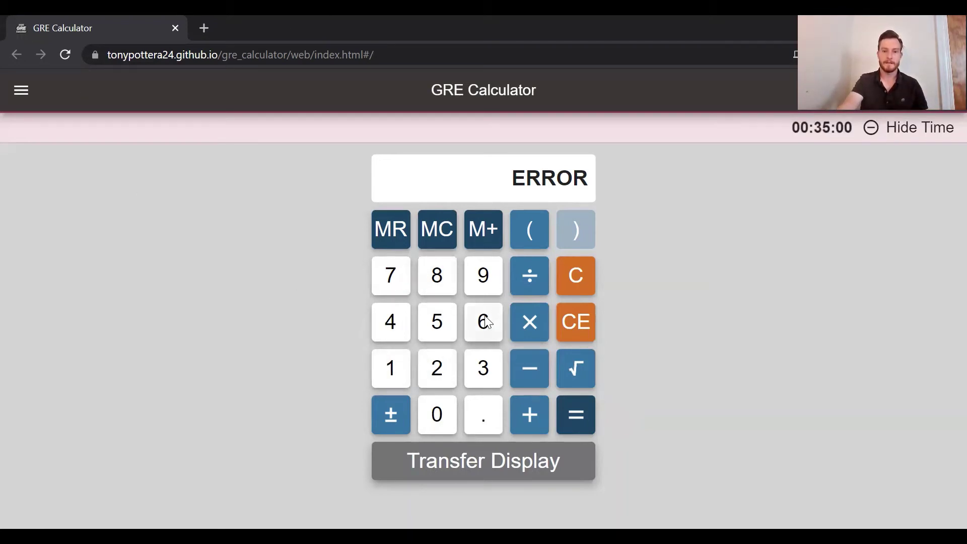
# Clear the error and enter 86.6
pyautogui.click(570, 275)
pyautogui.click(450, 285)
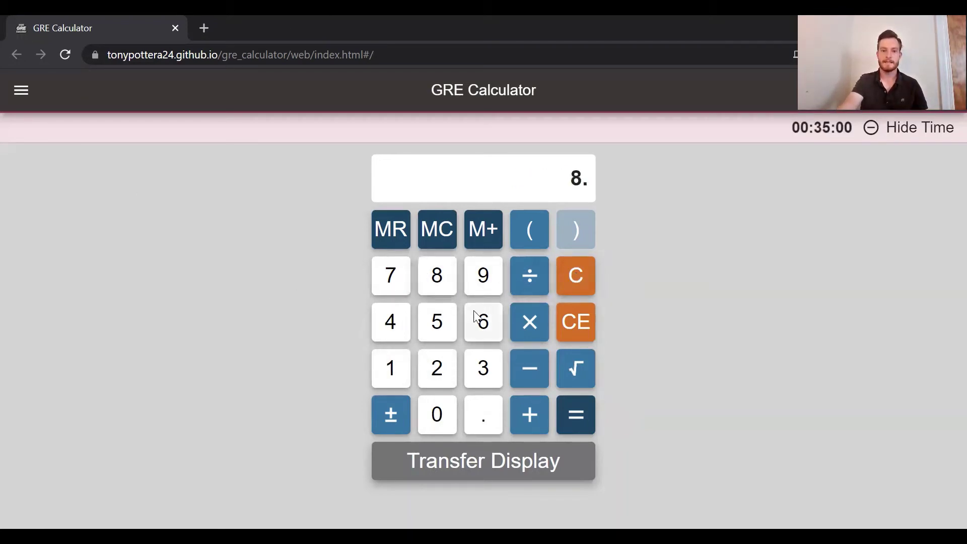
pyautogui.click(492, 330)
pyautogui.click(487, 324)
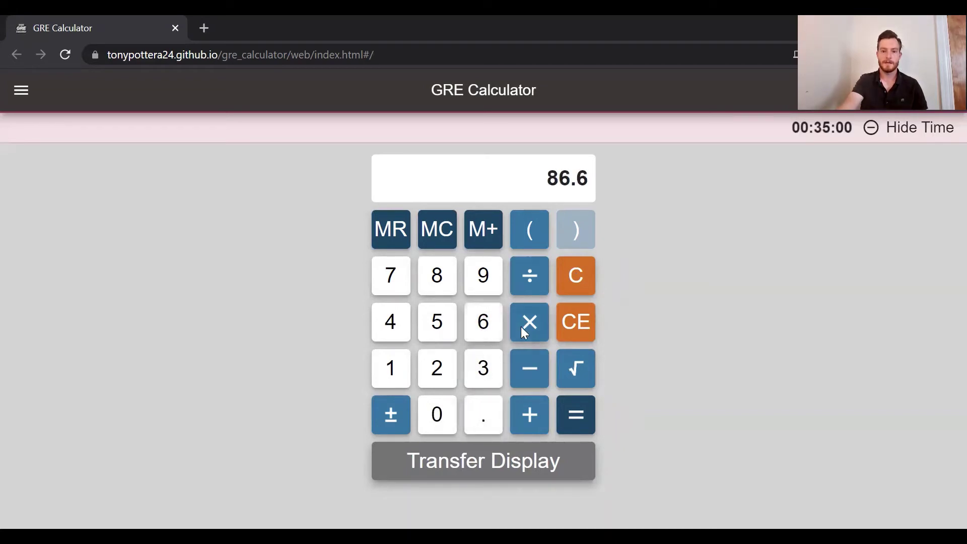
# Multiply 86.6 by 1,200 to get 103,920, then clear the display to 0
pyautogui.click(526, 328)
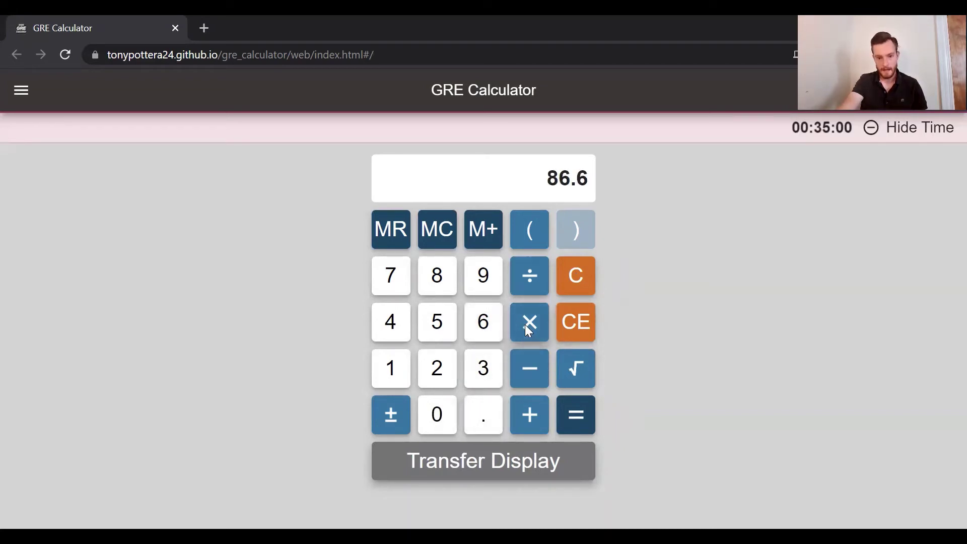
pyautogui.click(386, 373)
pyautogui.click(442, 374)
pyautogui.click(438, 415)
pyautogui.click(438, 415)
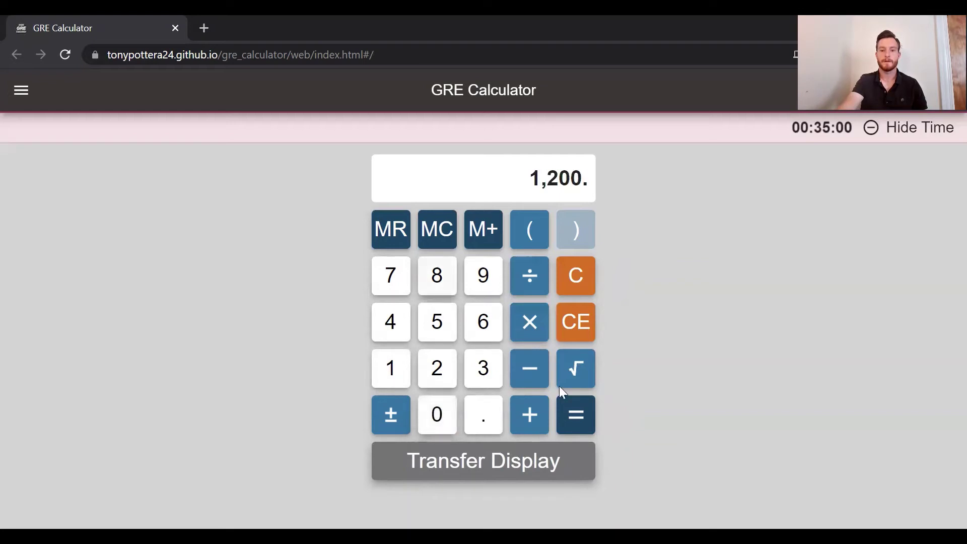
pyautogui.click(577, 417)
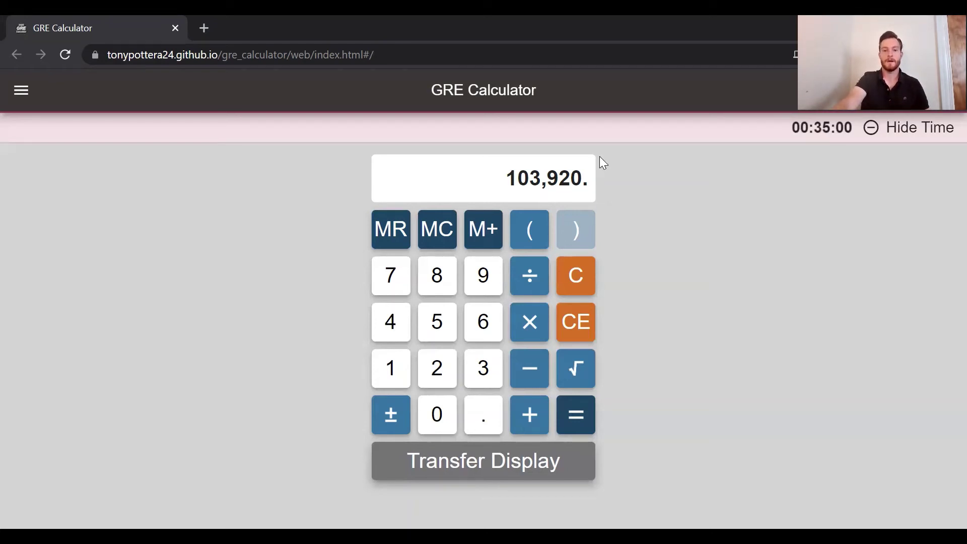
pyautogui.click(576, 276)
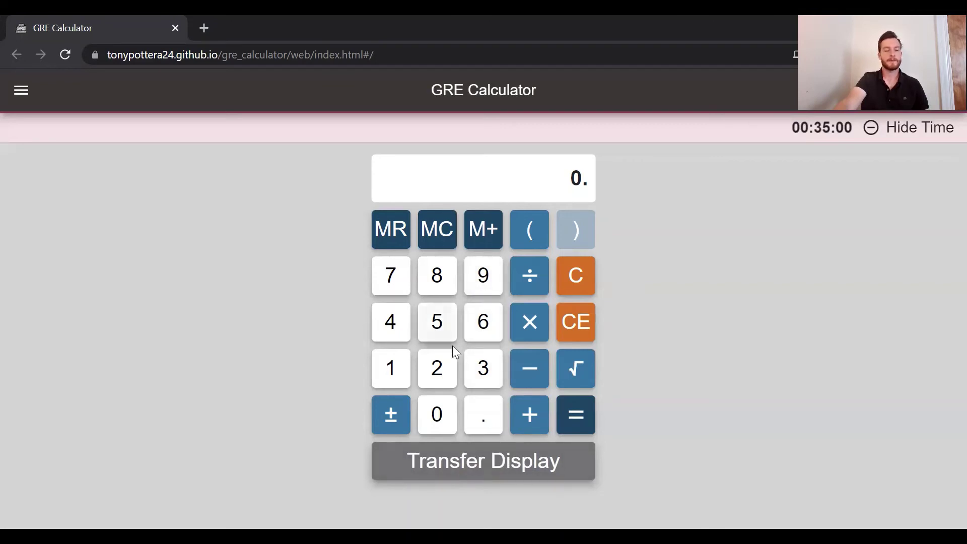
# Key in 5.36254 digit by digit as the current value
pyautogui.click(438, 322)
pyautogui.click(483, 414)
pyautogui.click(482, 368)
pyautogui.click(483, 321)
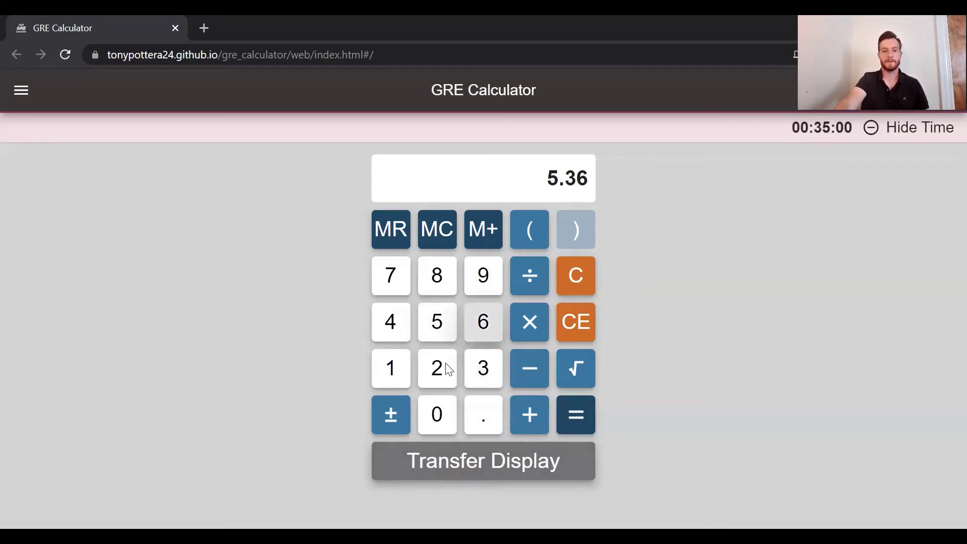
pyautogui.click(448, 369)
pyautogui.click(438, 322)
pyautogui.click(391, 322)
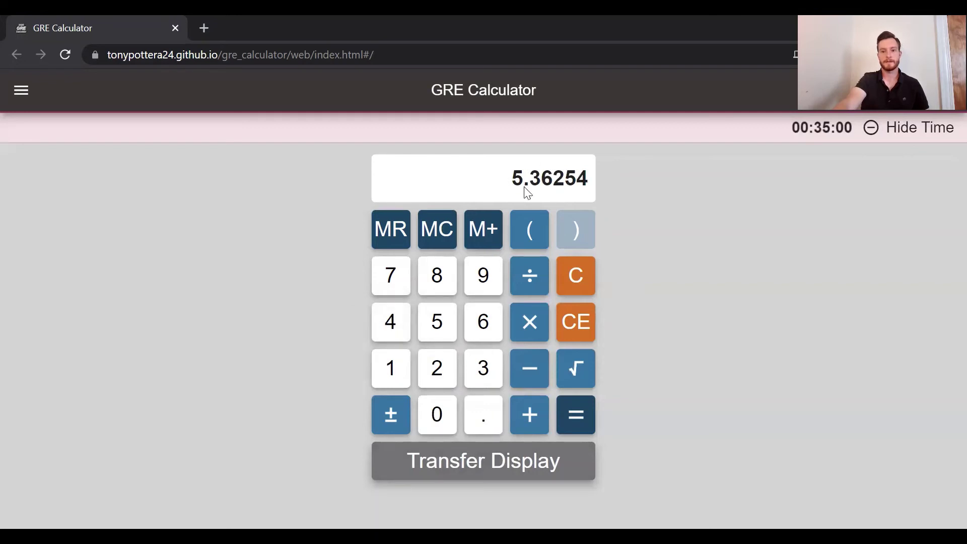